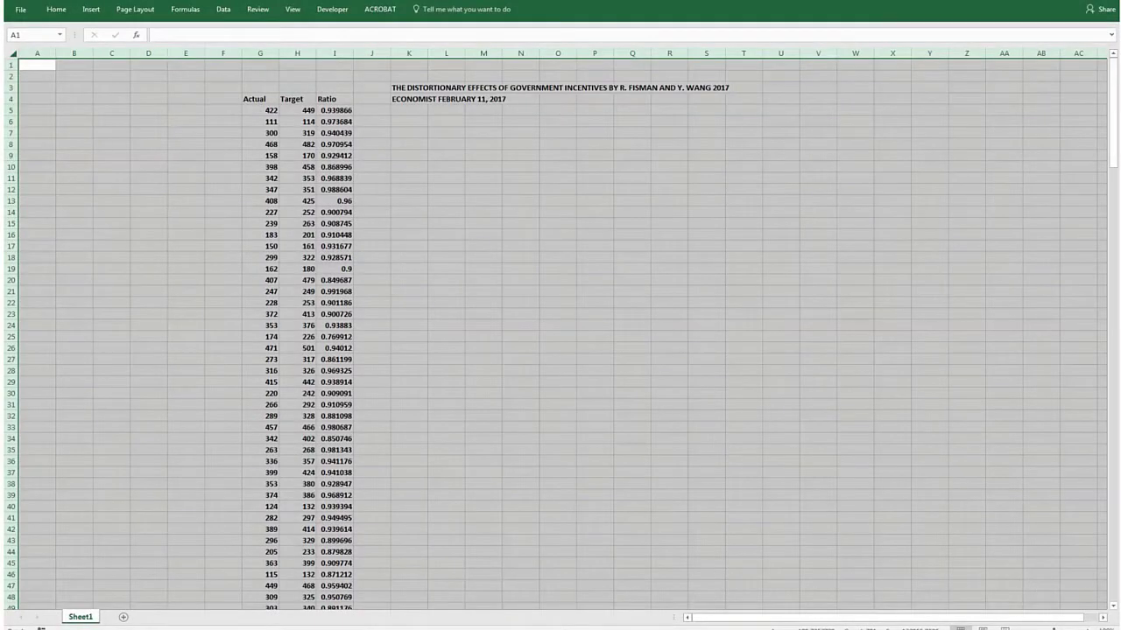
Examine the study title and the Economist source line beside the data table
{"action": "left_click", "coordinate": [1086, 628]}
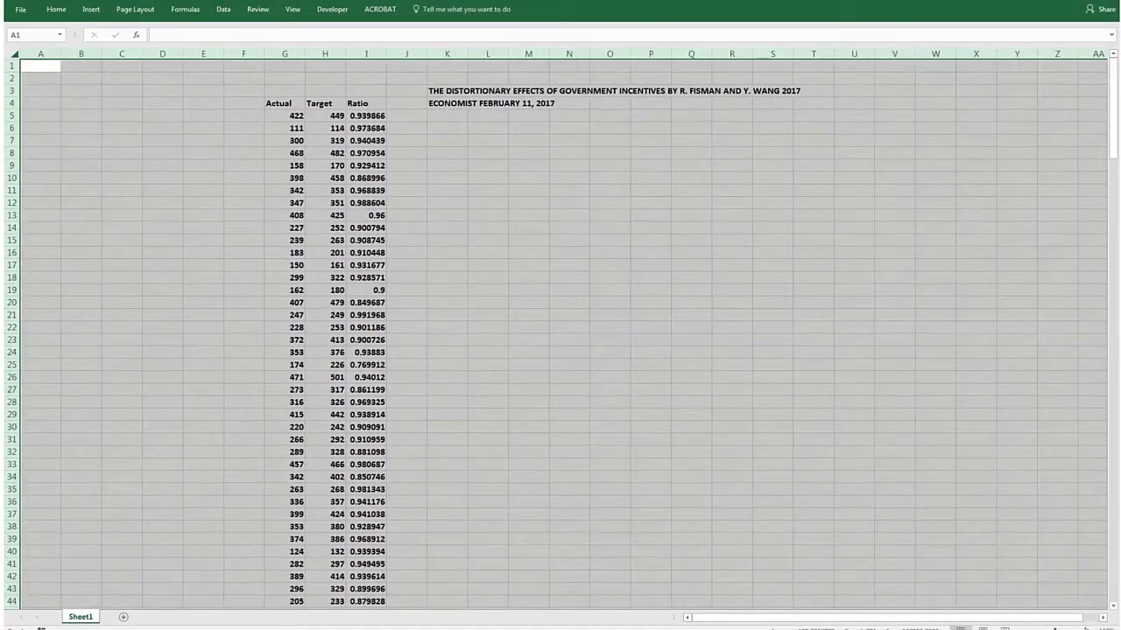
{"action": "left_click", "coordinate": [457, 114]}
{"action": "left_click", "coordinate": [494, 113]}
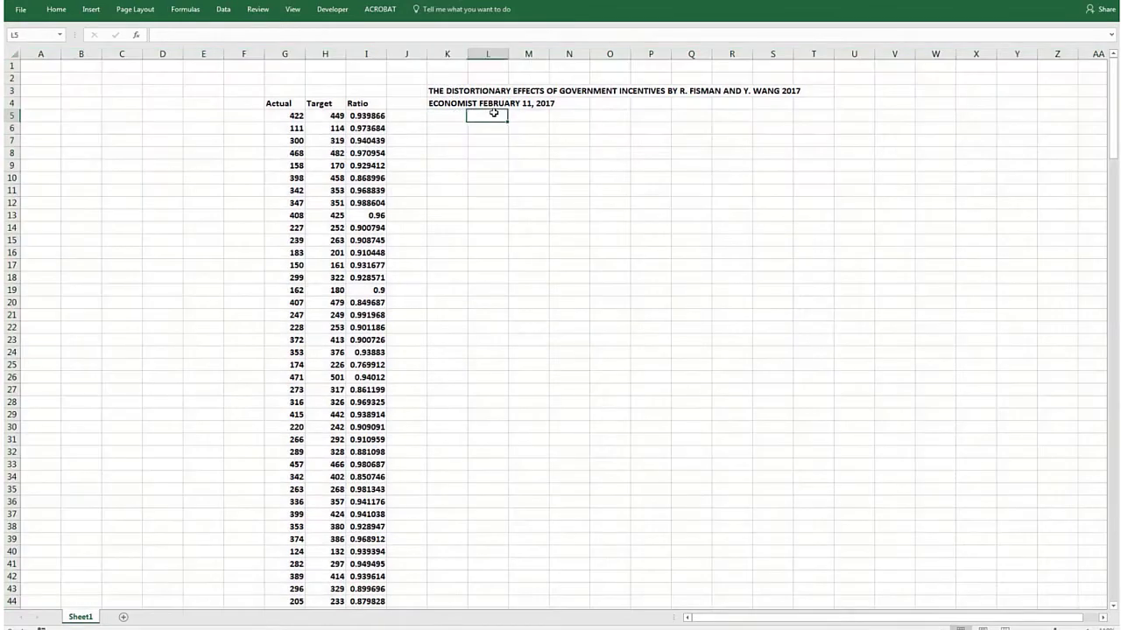
{"action": "left_click", "coordinate": [528, 106]}
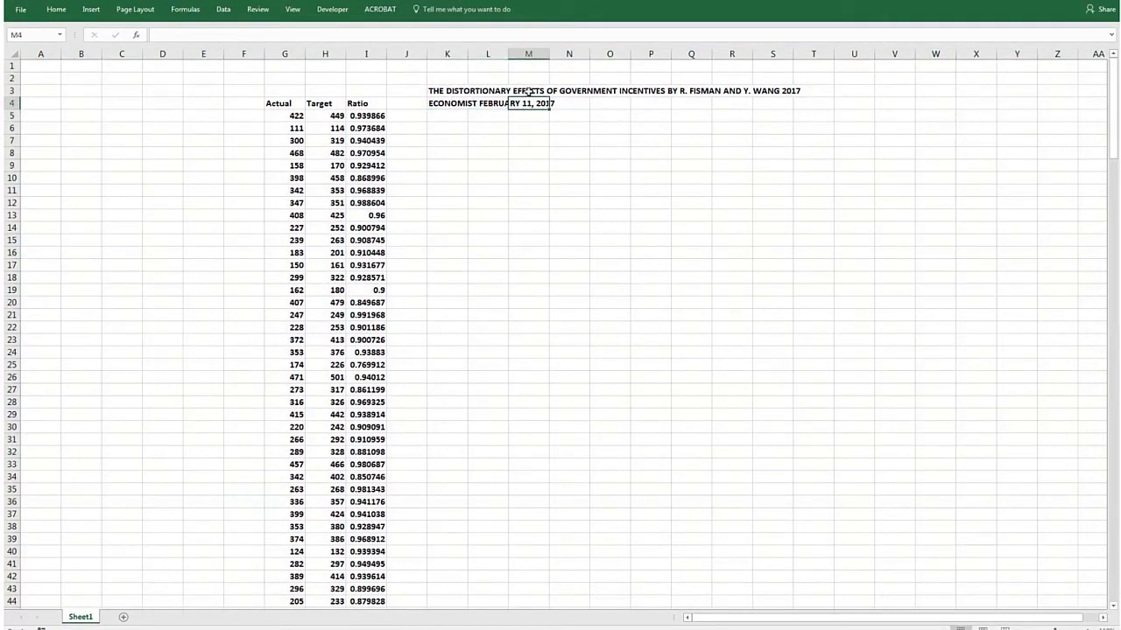
{"action": "left_click", "coordinate": [717, 105]}
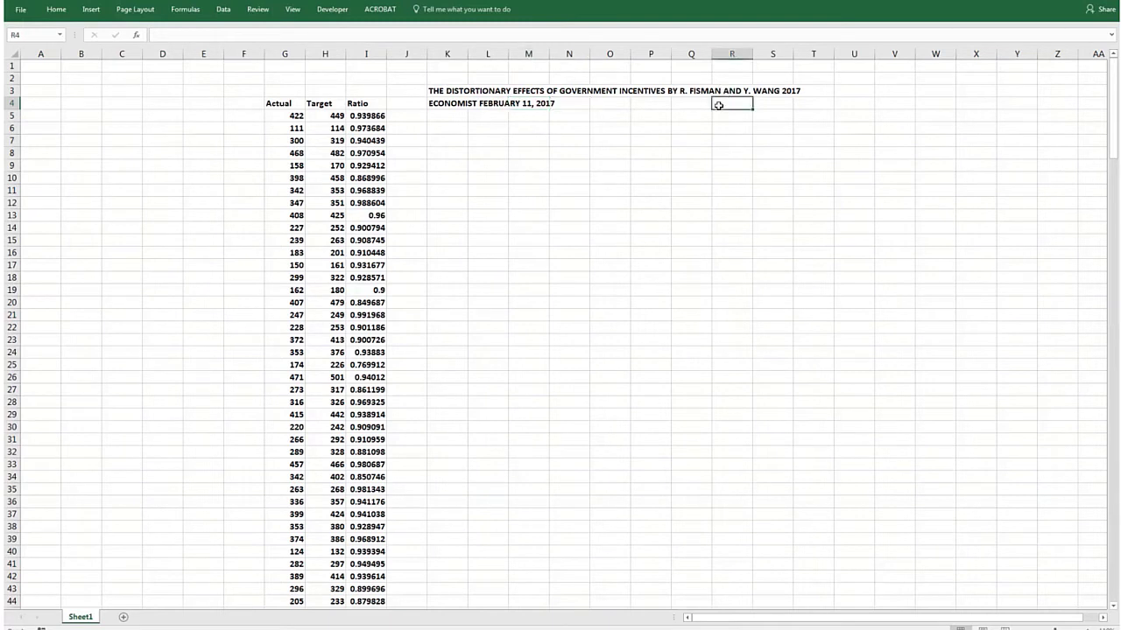
{"action": "left_click", "coordinate": [504, 117]}
{"action": "left_click", "coordinate": [505, 141]}
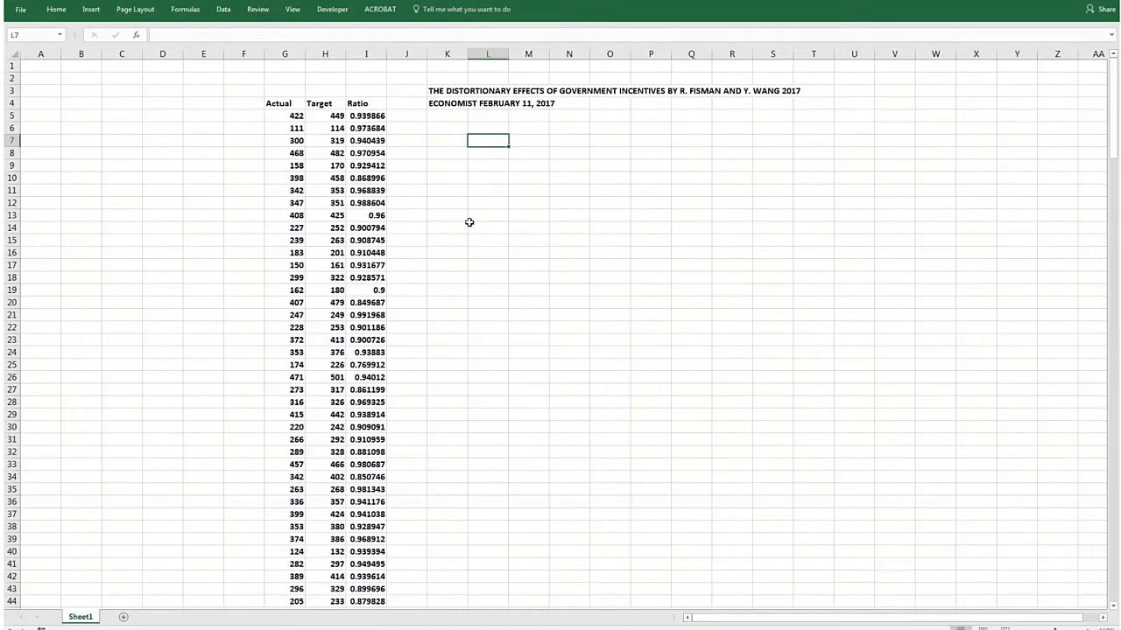
{"action": "left_click", "coordinate": [448, 140]}
{"action": "left_click", "coordinate": [485, 140]}
Examine the Actual, Target and Ratio columns, including the formula behind the first ratio in I5
{"action": "left_click", "coordinate": [320, 115]}
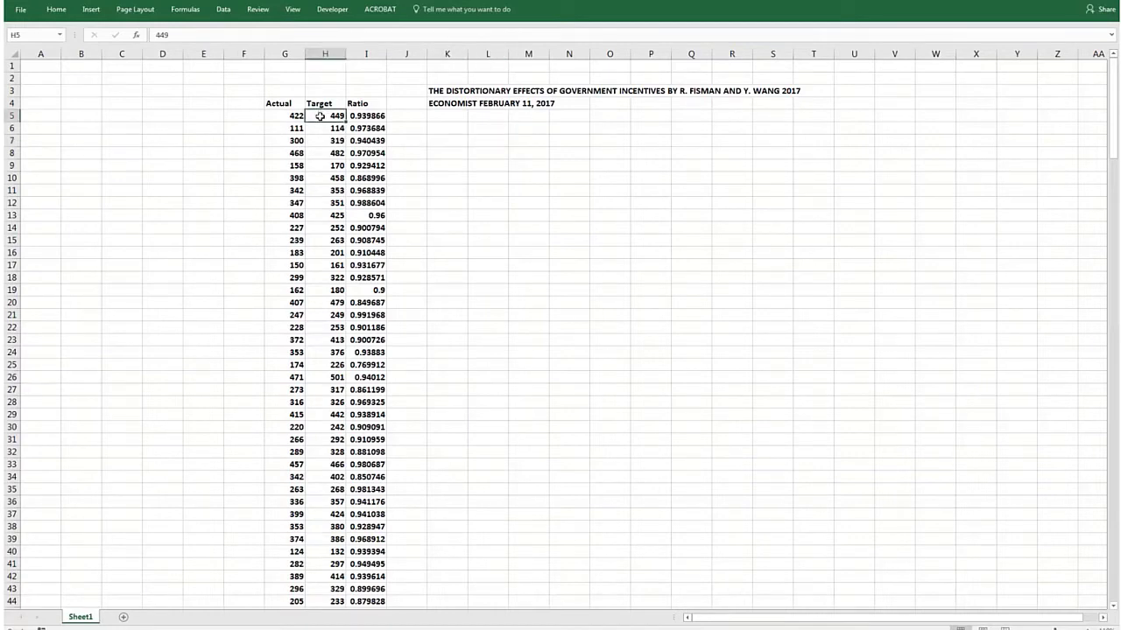
{"action": "left_click", "coordinate": [292, 117]}
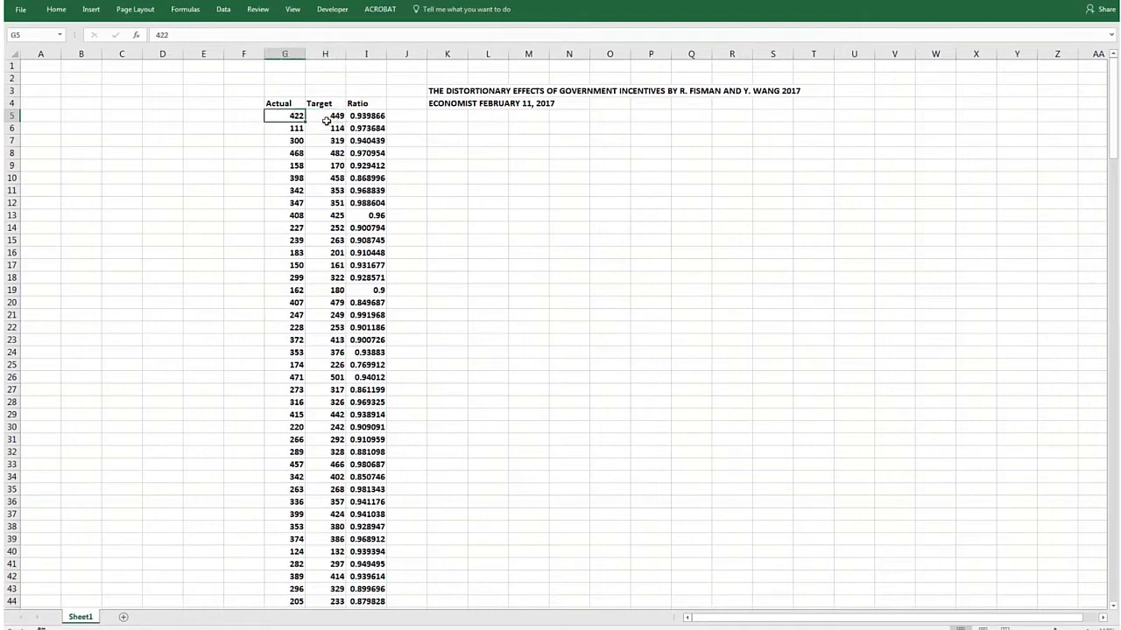
{"action": "left_click", "coordinate": [326, 117]}
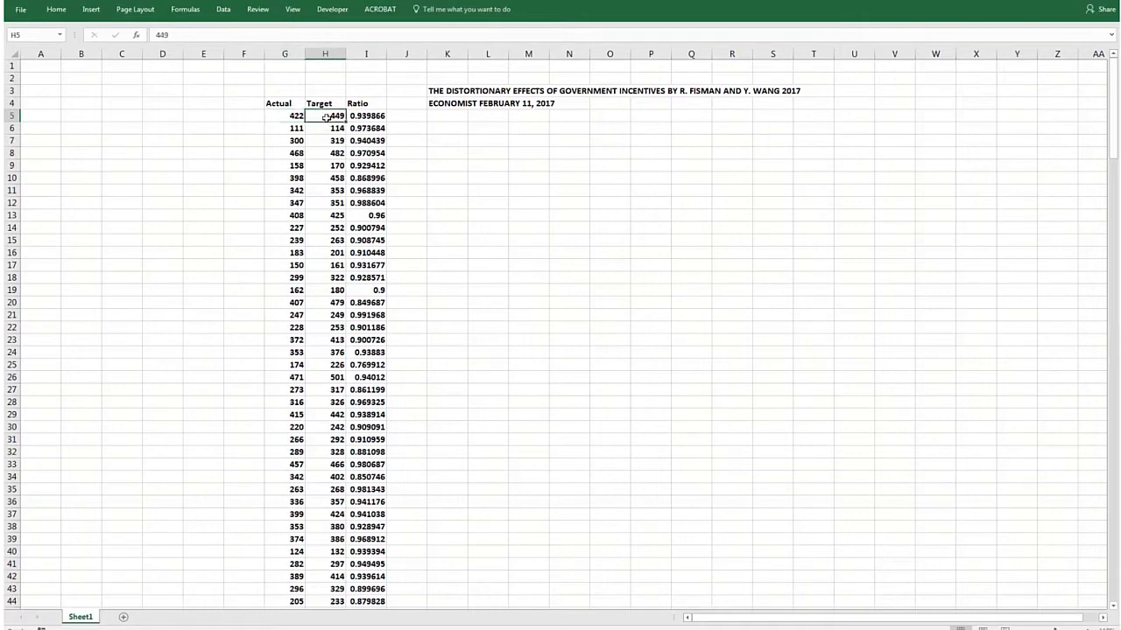
{"action": "left_click", "coordinate": [435, 221]}
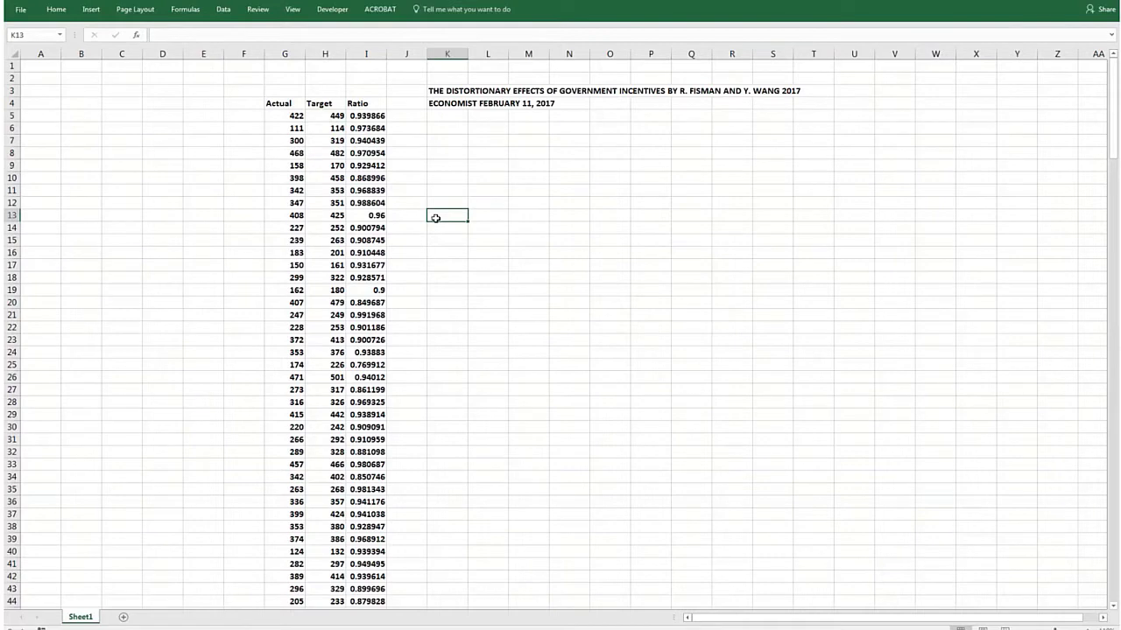
{"action": "left_click", "coordinate": [317, 197]}
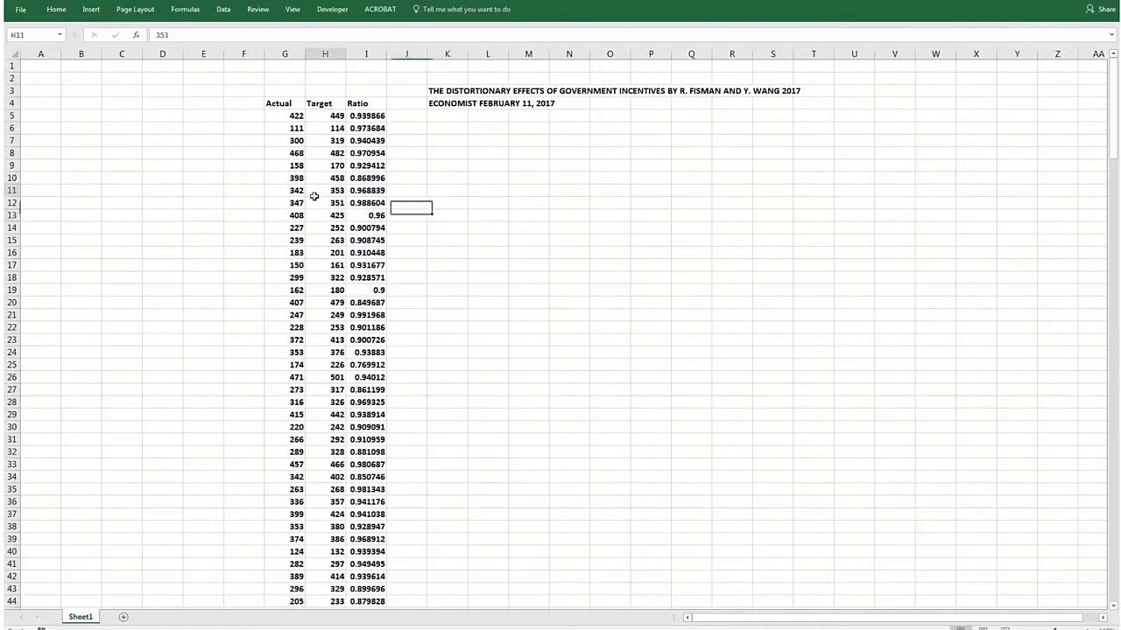
{"action": "left_click", "coordinate": [277, 103]}
{"action": "left_click", "coordinate": [324, 116]}
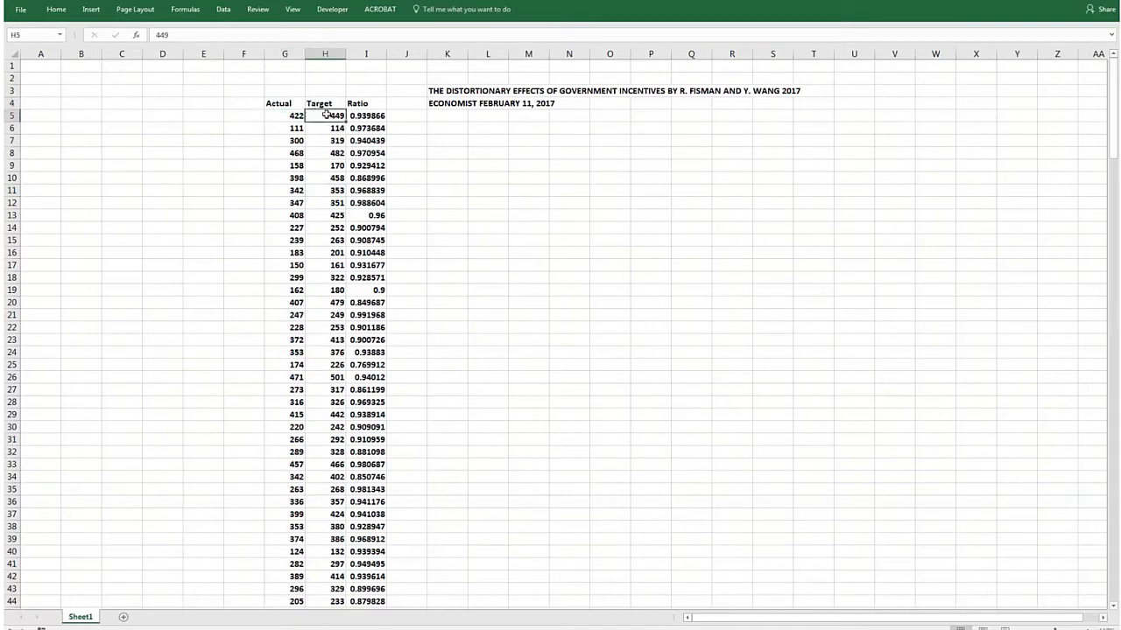
{"action": "left_click", "coordinate": [368, 115]}
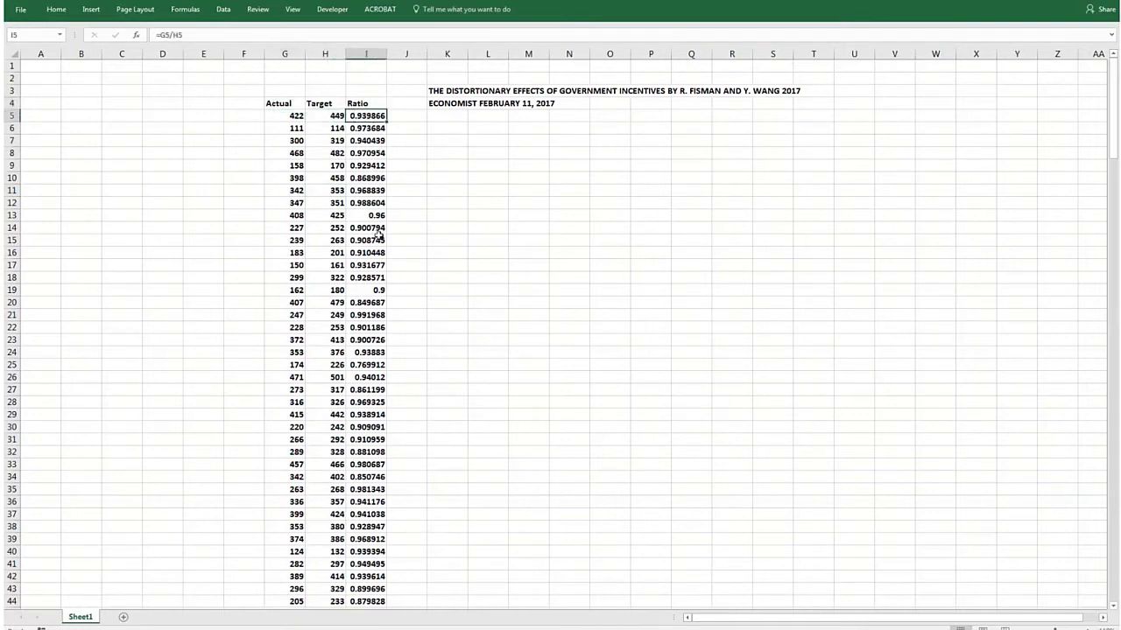
{"action": "left_click", "coordinate": [378, 234]}
{"action": "left_click", "coordinate": [362, 116]}
{"action": "left_click", "coordinate": [430, 188]}
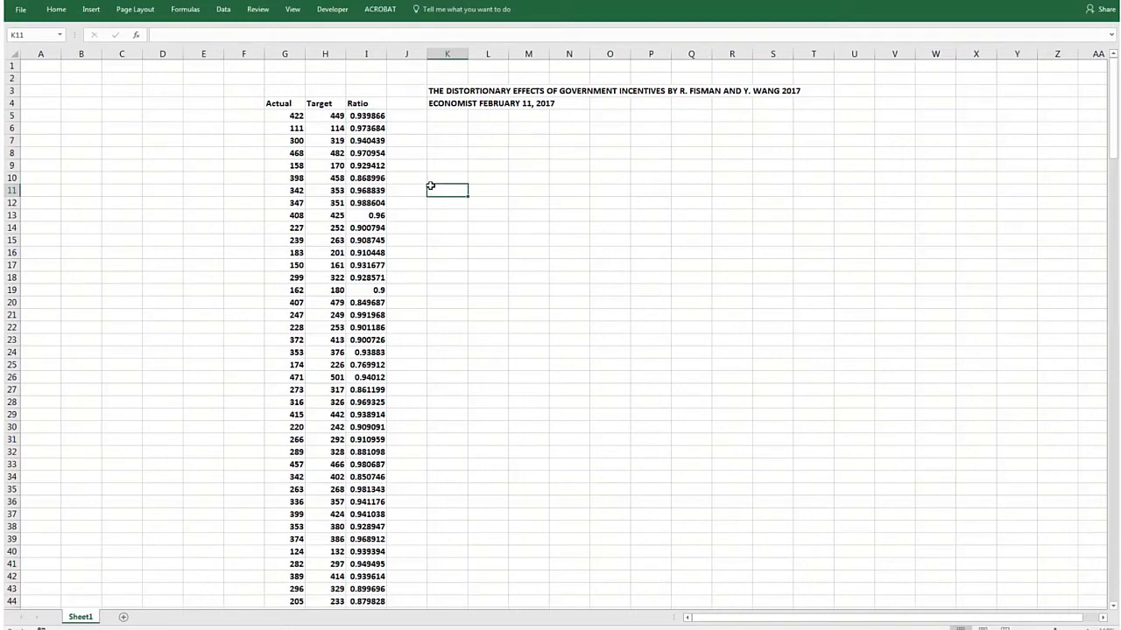
{"action": "left_click", "coordinate": [454, 214]}
Insert a histogram chart of all Ratio values in column I, starting from I5
{"action": "left_click", "coordinate": [363, 116]}
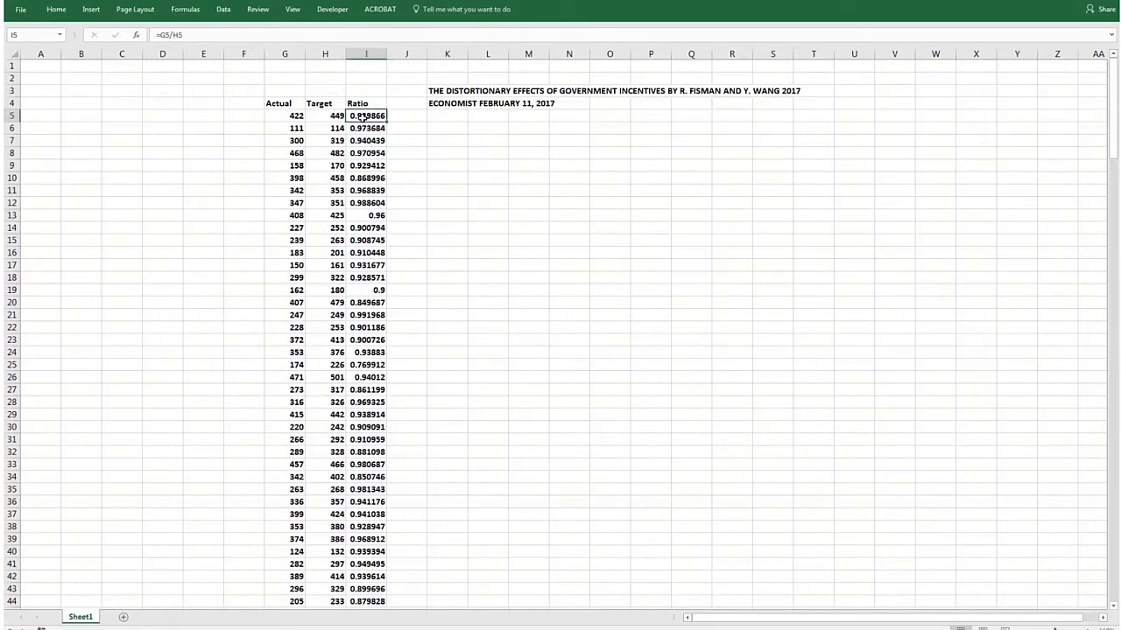
{"action": "key", "text": "ctrl+shift+Down"}
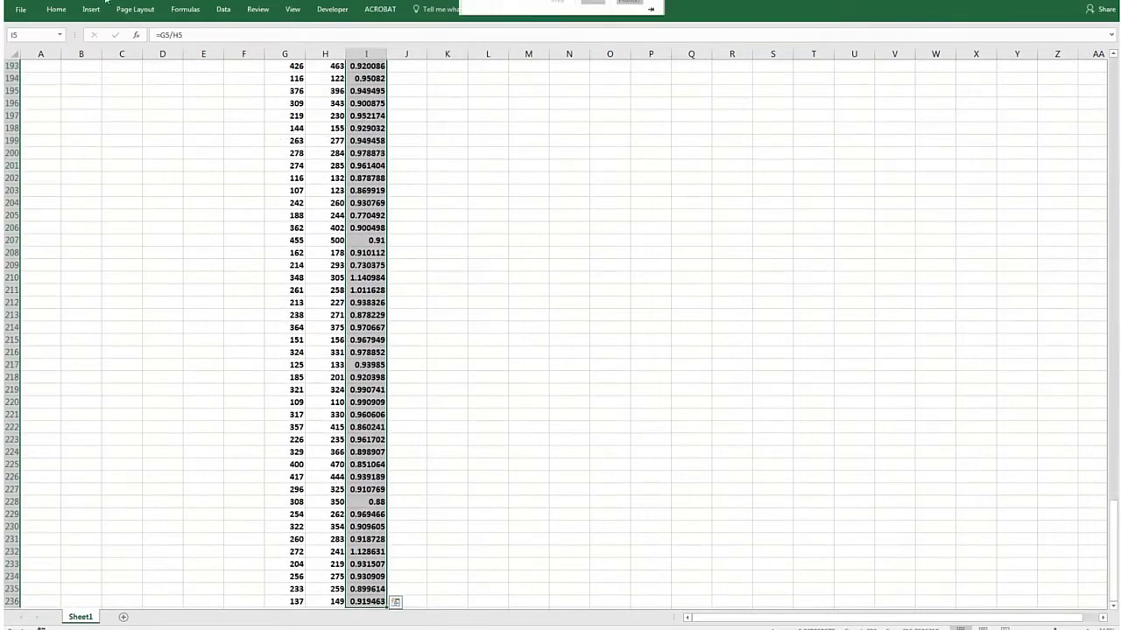
{"action": "left_click", "coordinate": [103, 10]}
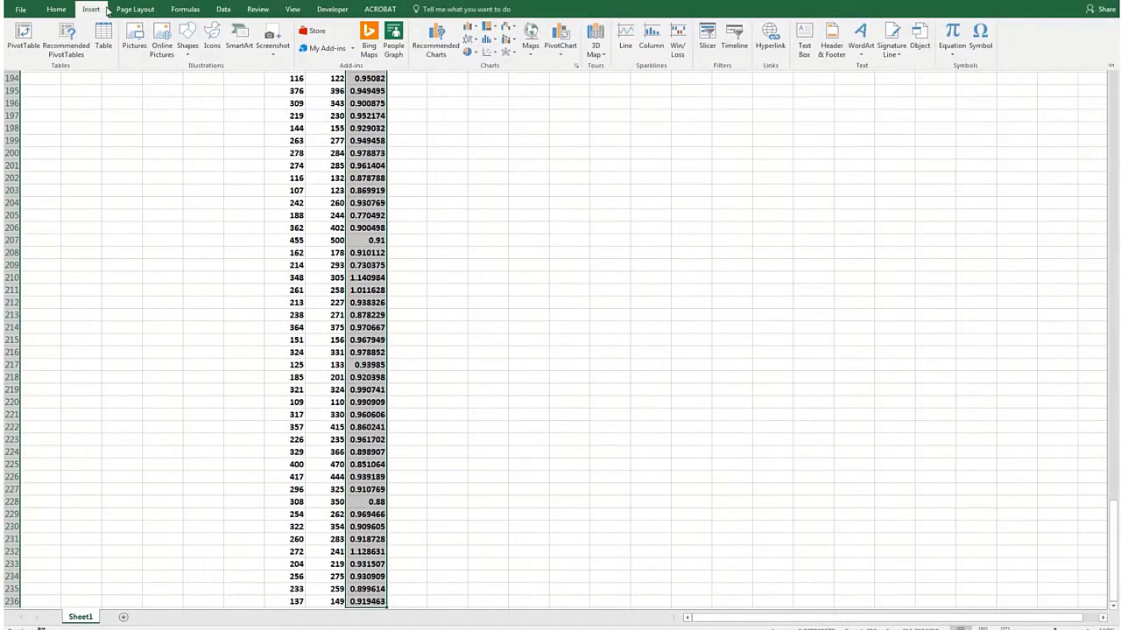
{"action": "left_click", "coordinate": [495, 40]}
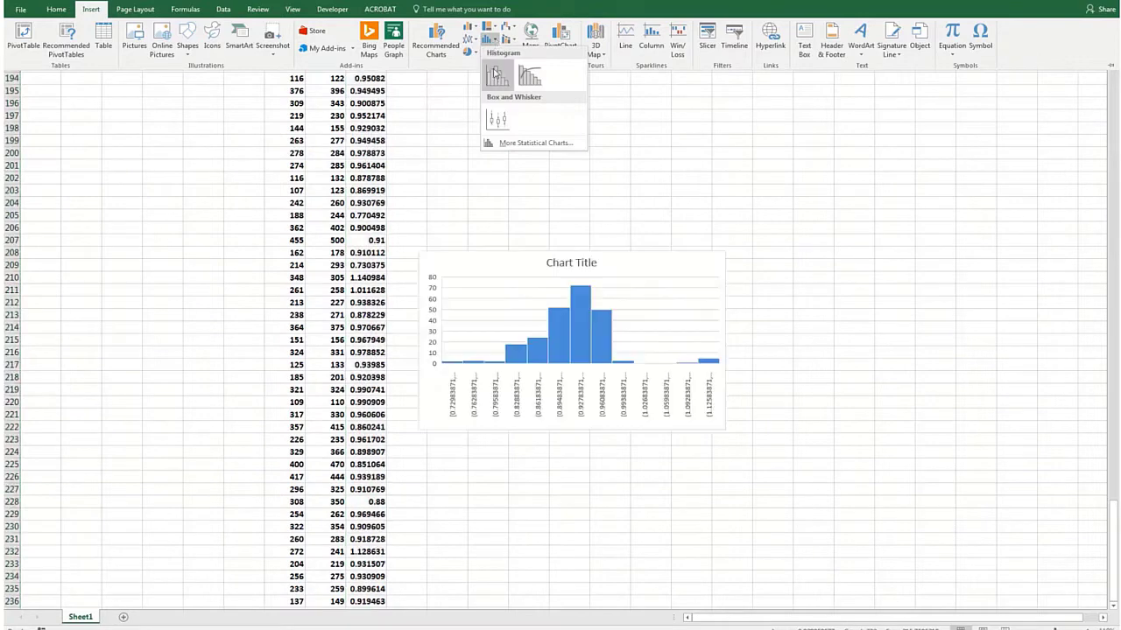
{"action": "left_click", "coordinate": [496, 77]}
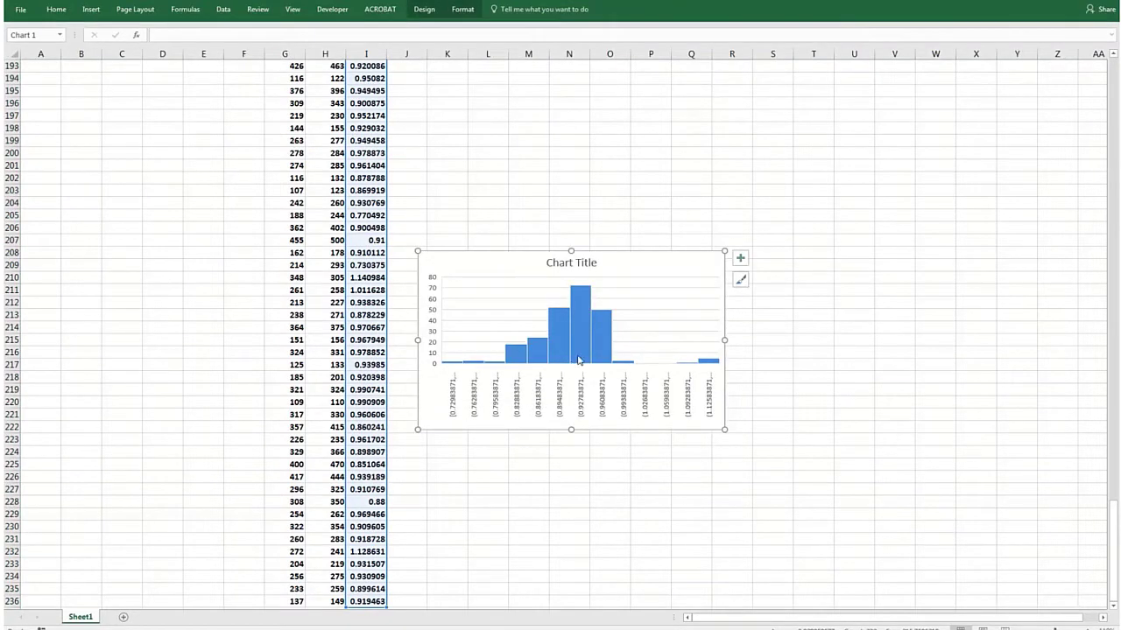
Enable the overflow bin on the histogram's horizontal axis and set it to 1.2
{"action": "mouse_move", "coordinate": [579, 375]}
{"action": "right_click", "coordinate": [516, 401]}
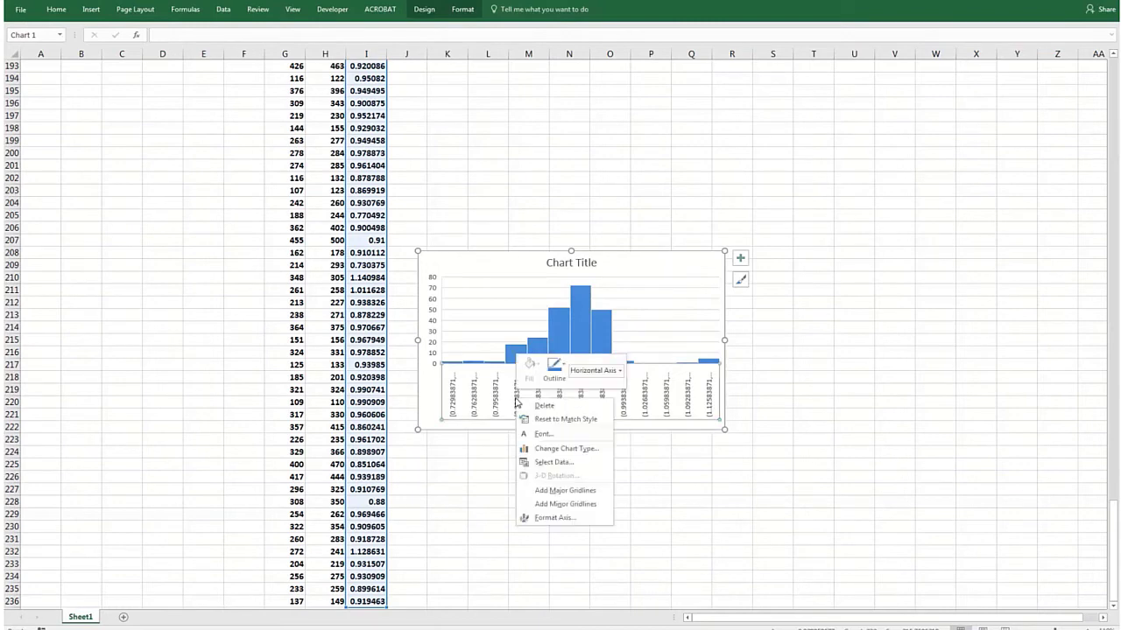
{"action": "left_click", "coordinate": [555, 517]}
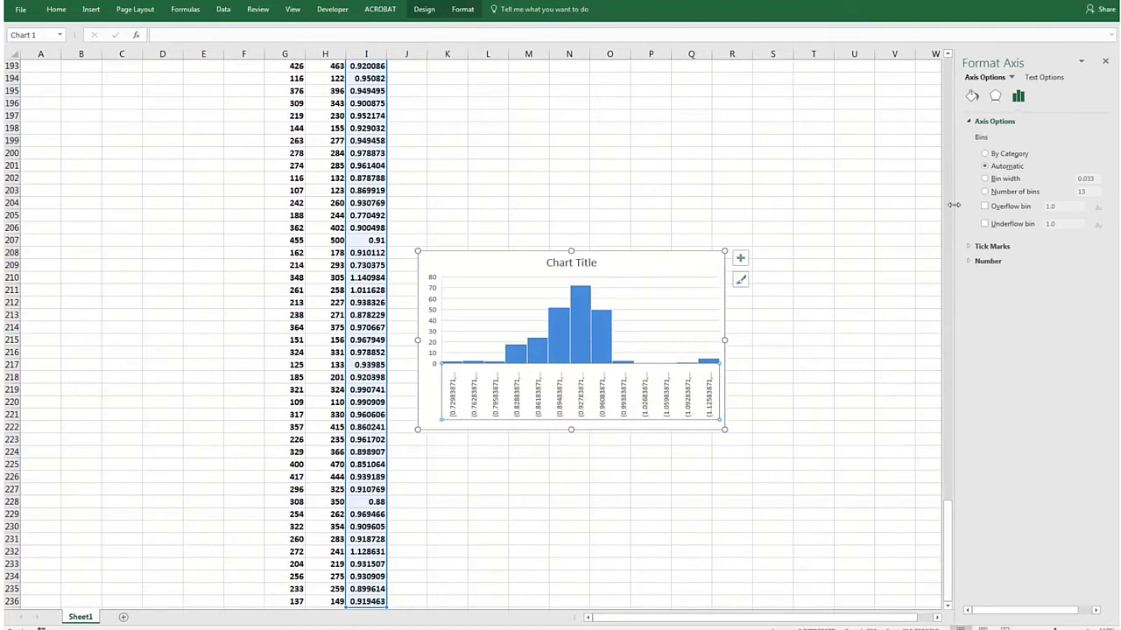
{"action": "left_click", "coordinate": [987, 207]}
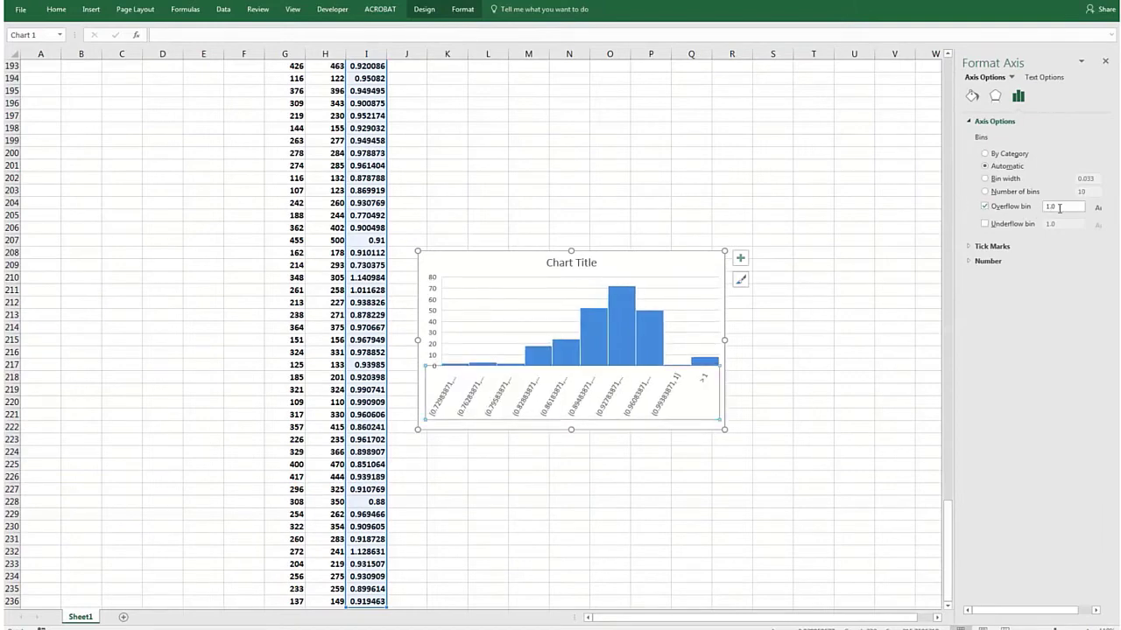
{"action": "left_click_drag", "start_coordinate": [1060, 208], "coordinate": [1030, 209]}
{"action": "type", "text": "1"}
{"action": "left_click", "coordinate": [985, 225]}
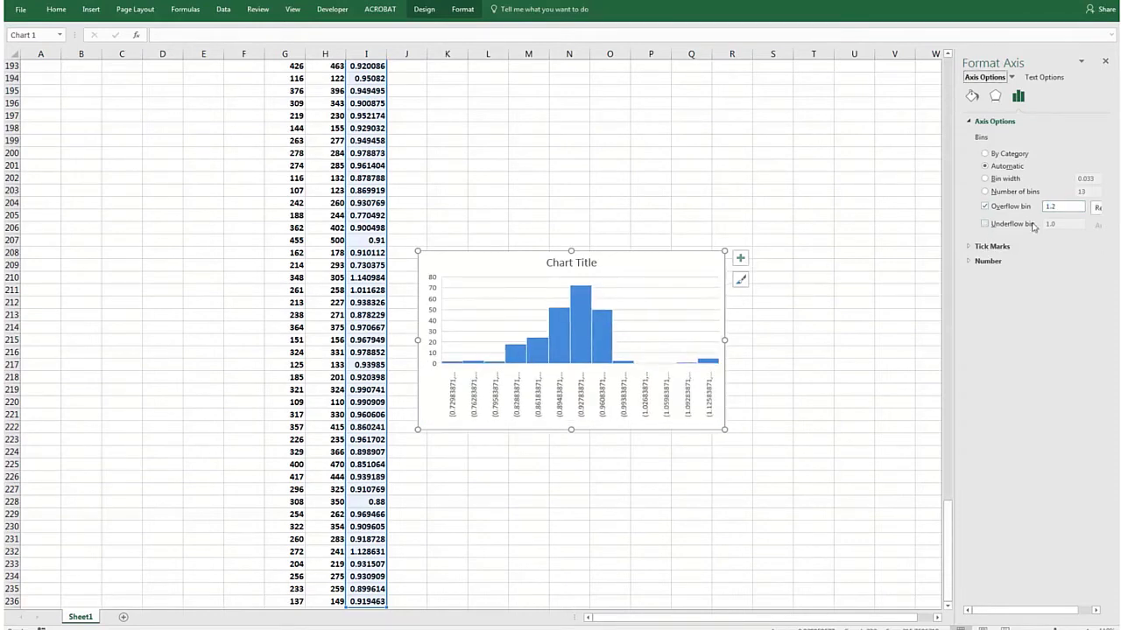
Enable the underflow bin on the histogram's horizontal axis and set it to 0.8
{"action": "left_click", "coordinate": [988, 224]}
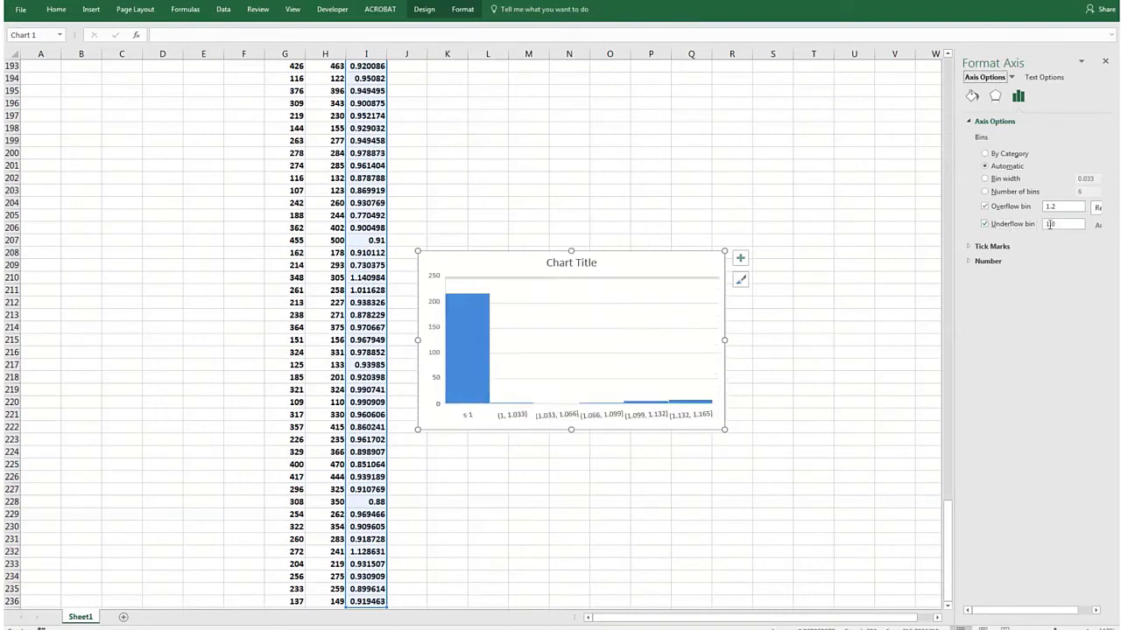
{"action": "left_click_drag", "start_coordinate": [1060, 225], "coordinate": [1042, 224]}
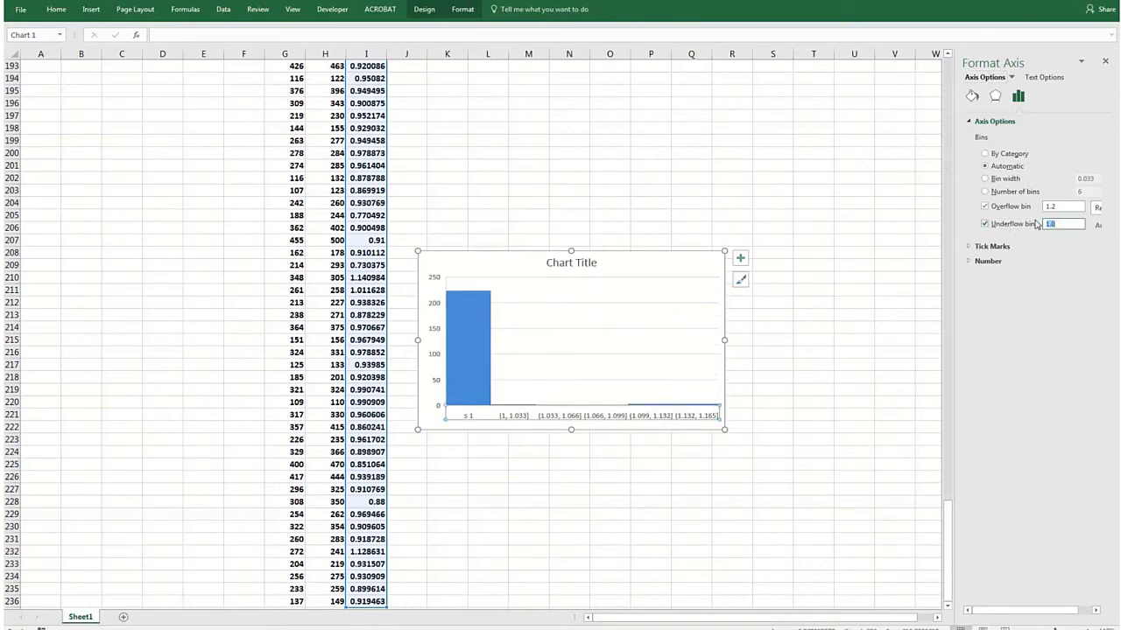
{"action": "type", "text": ".8"}
{"action": "key", "text": "Return"}
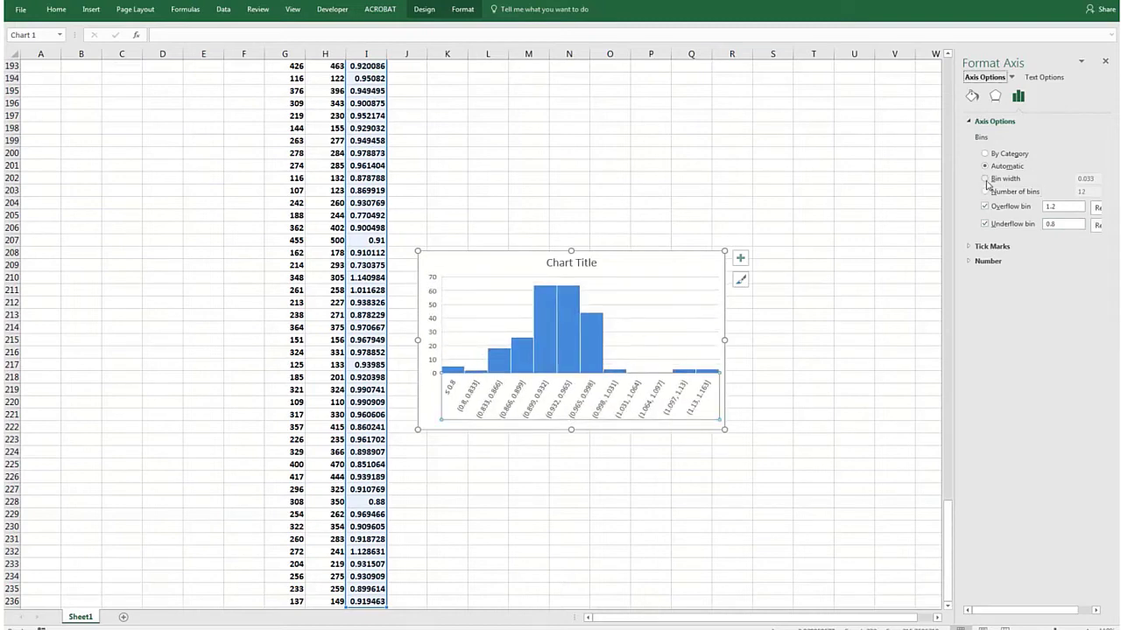
Set the histogram's bin width to 0.02 and close the axis formatting options
{"action": "left_click", "coordinate": [985, 179]}
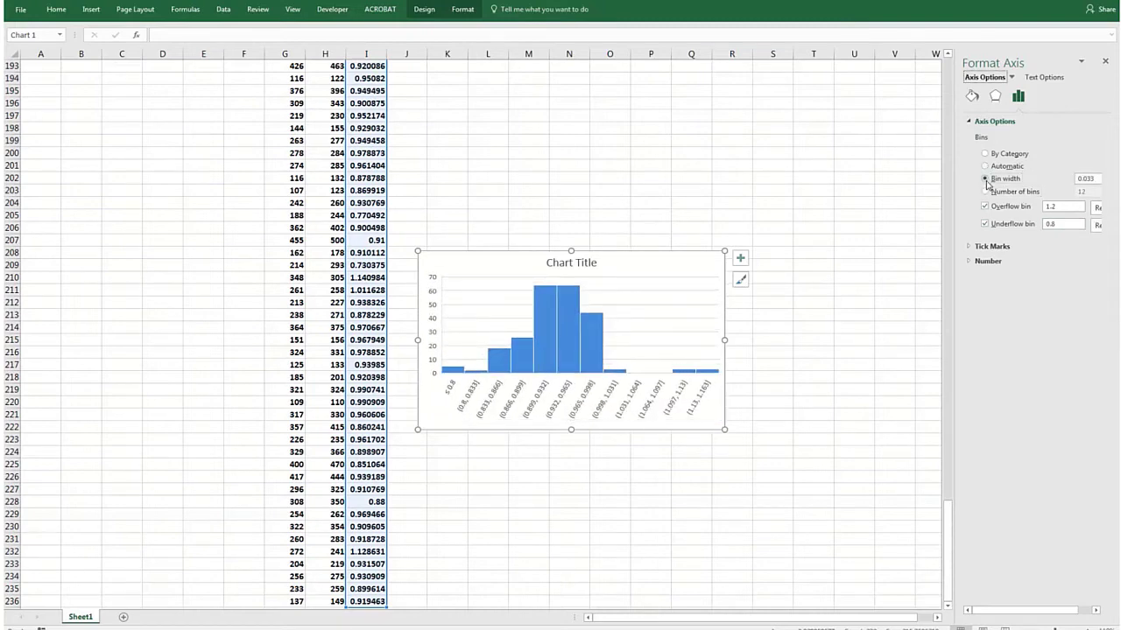
{"action": "double_click", "coordinate": [1097, 180]}
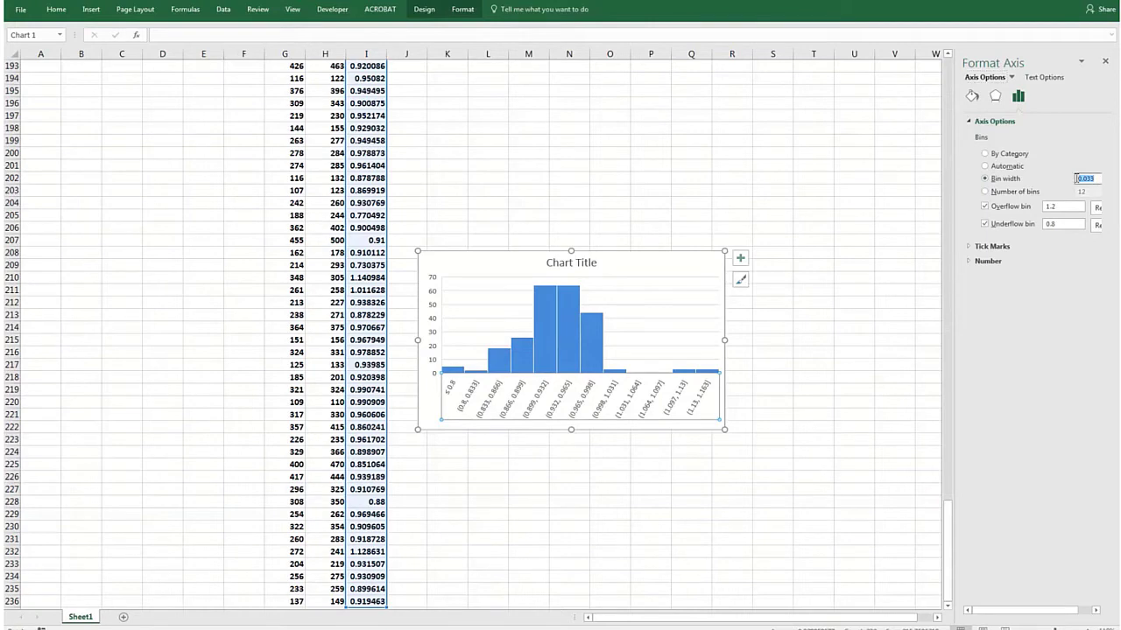
{"action": "key", "text": "BackSpace"}
{"action": "left_click", "coordinate": [1106, 64]}
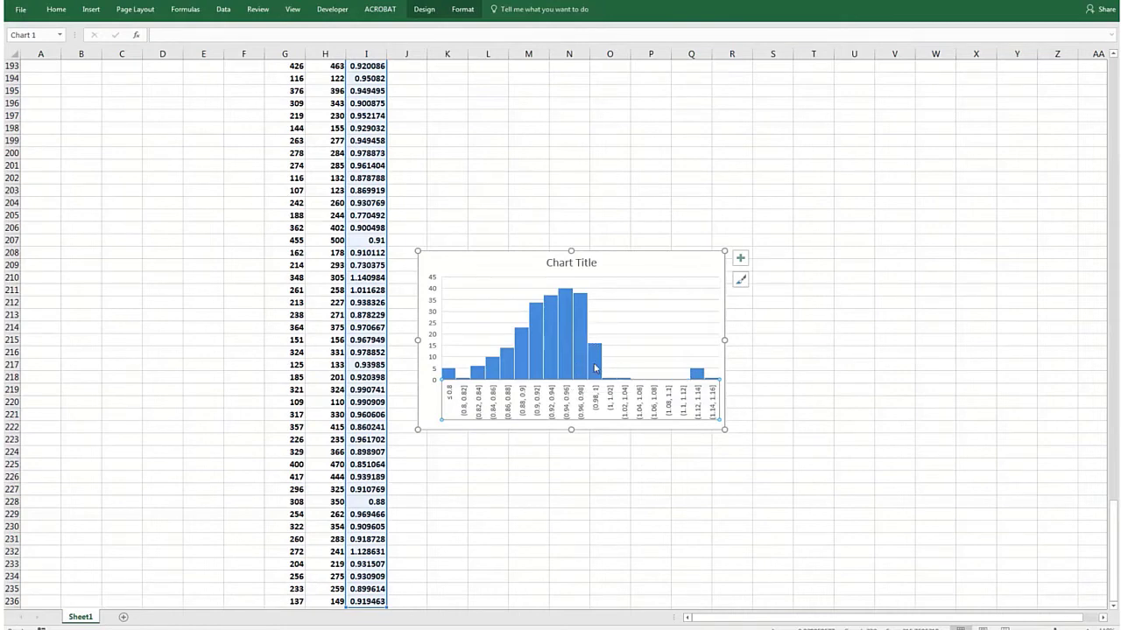
Examine the histogram's bars on either side of the ratio of 1
{"action": "mouse_move", "coordinate": [562, 304]}
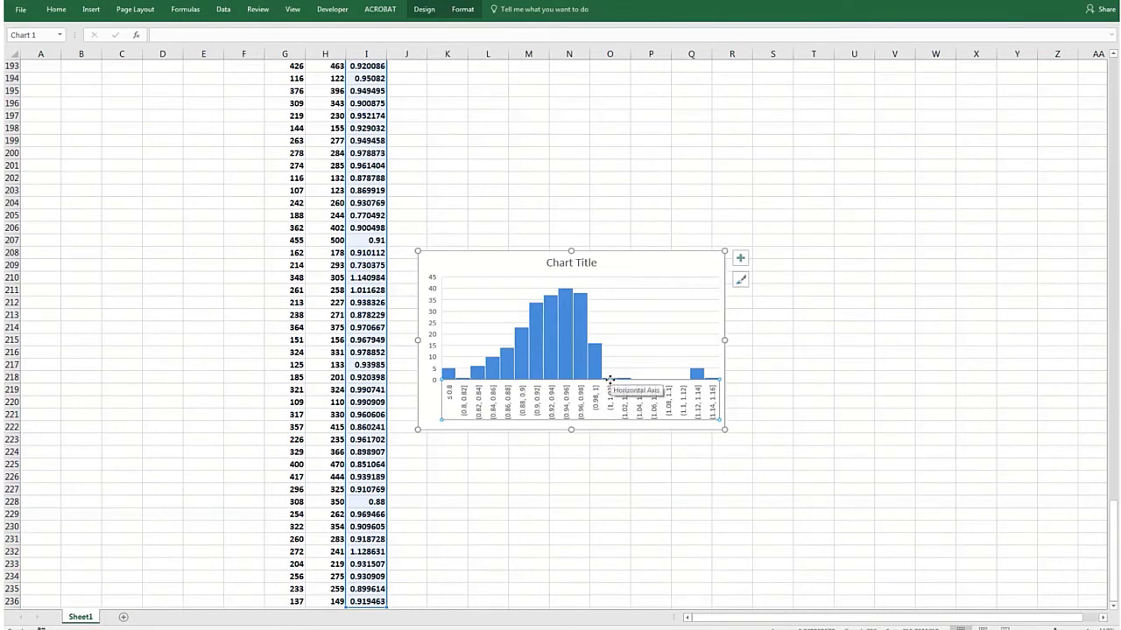
{"action": "mouse_move", "coordinate": [556, 357]}
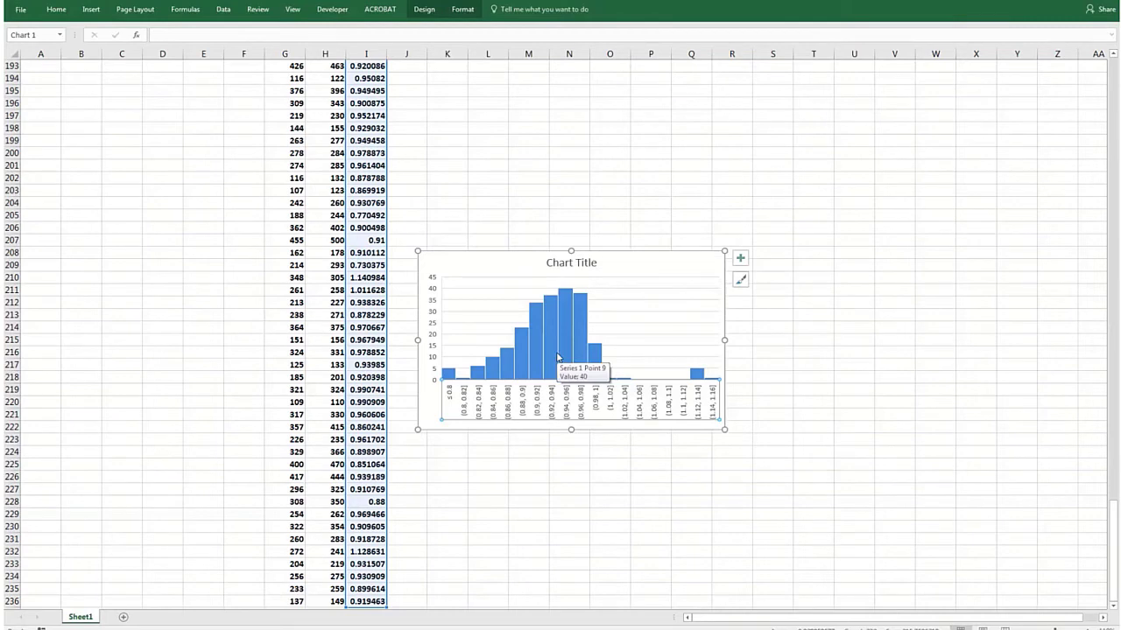
{"action": "left_click", "coordinate": [574, 457]}
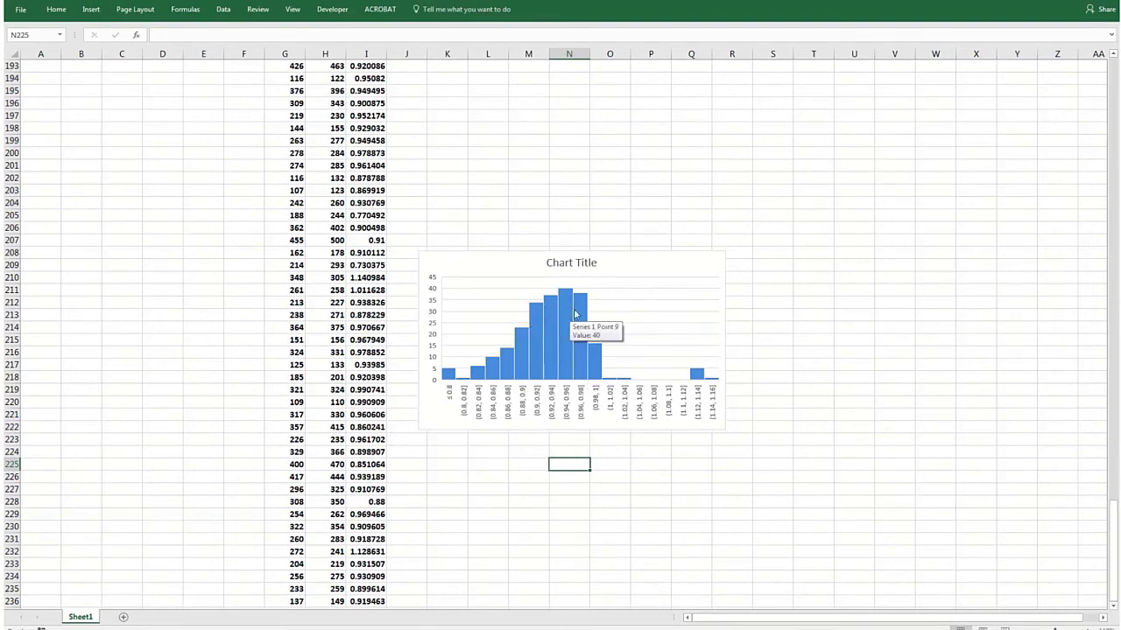
{"action": "left_click", "coordinate": [599, 450]}
{"action": "left_click", "coordinate": [572, 450]}
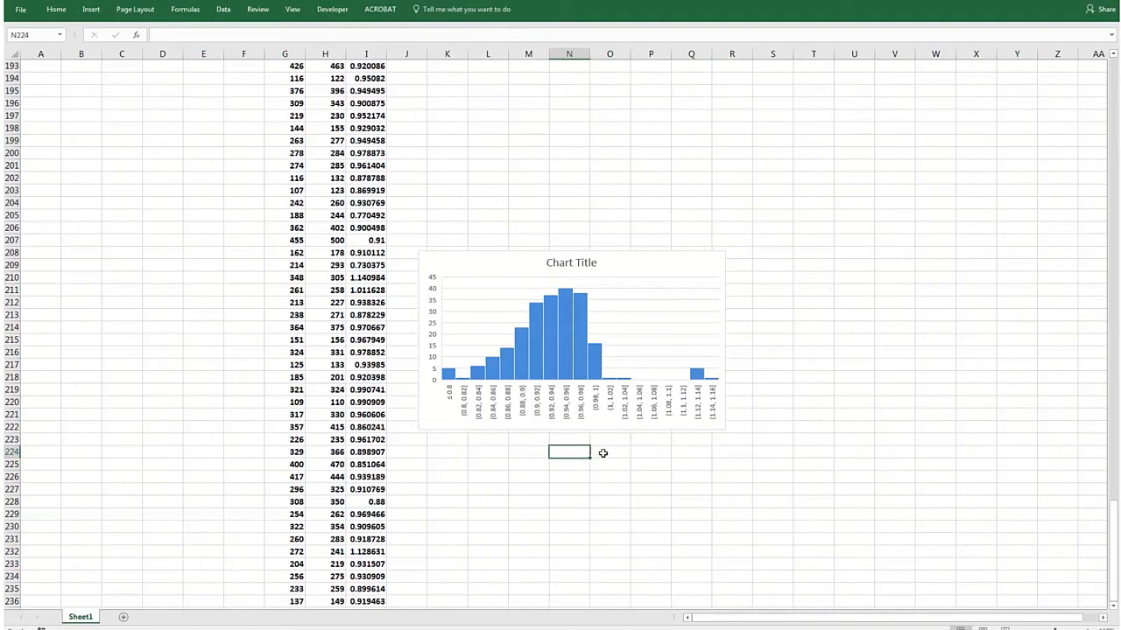
{"action": "left_click", "coordinate": [602, 453]}
{"action": "left_click", "coordinate": [580, 450]}
{"action": "left_click", "coordinate": [620, 449]}
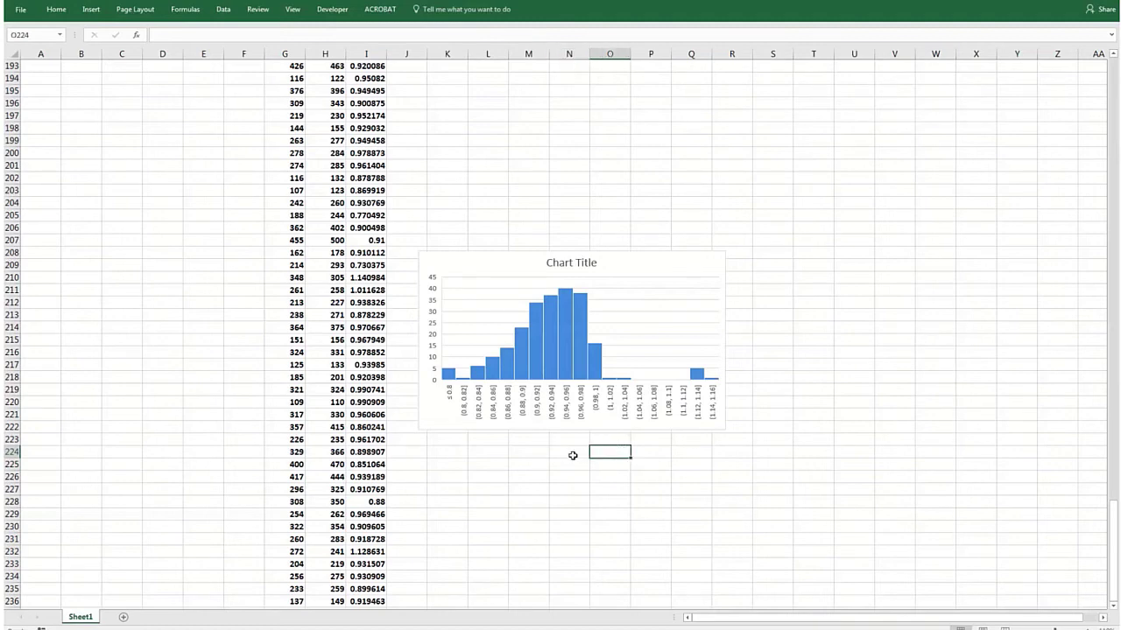
{"action": "left_click", "coordinate": [573, 453]}
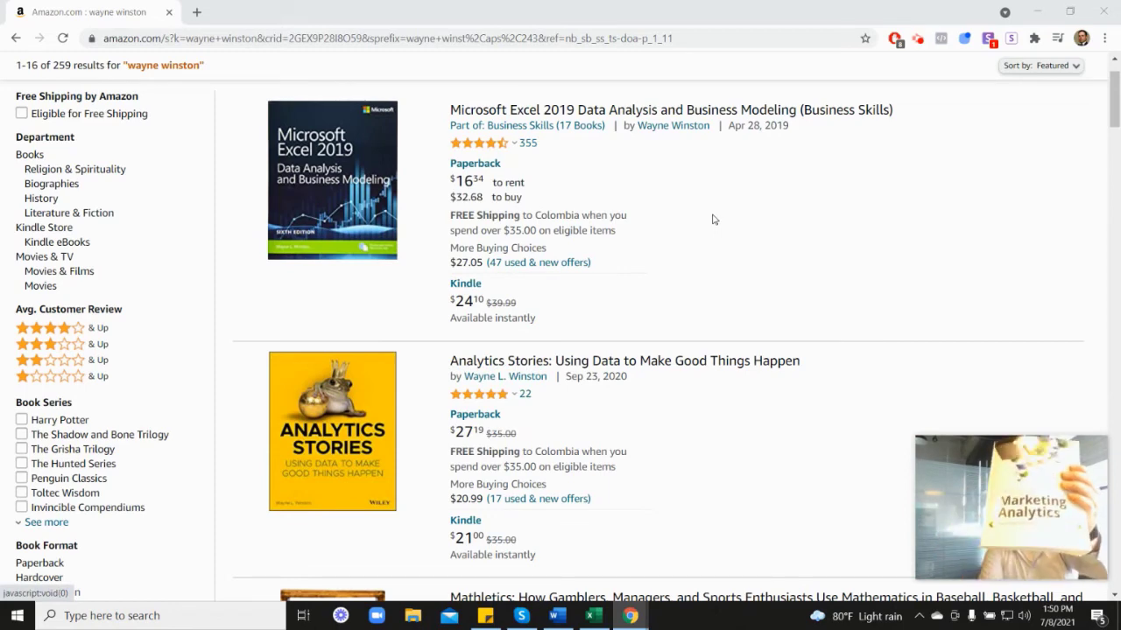
Switch to the Amazon search results in the browser and look through the listed analytics books
{"action": "scroll", "coordinate": [1003, 361], "scroll_direction": "down", "scroll_amount": 1}
{"action": "scroll", "coordinate": [1004, 361], "scroll_direction": "down", "scroll_amount": 8}
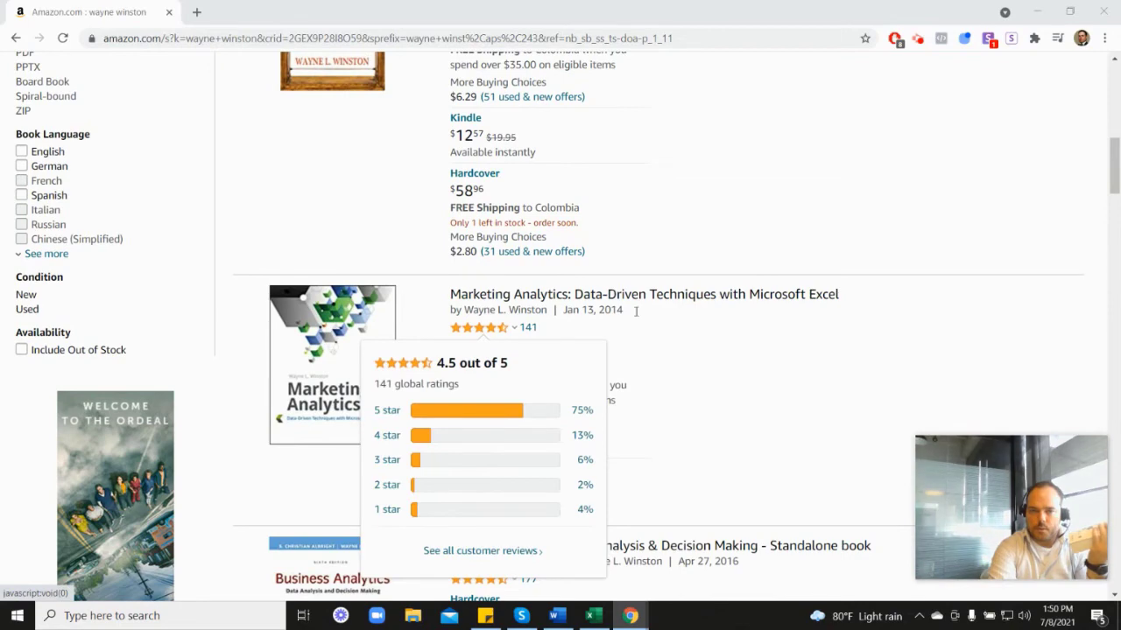
{"action": "scroll", "coordinate": [651, 334], "scroll_direction": "up", "scroll_amount": 6}
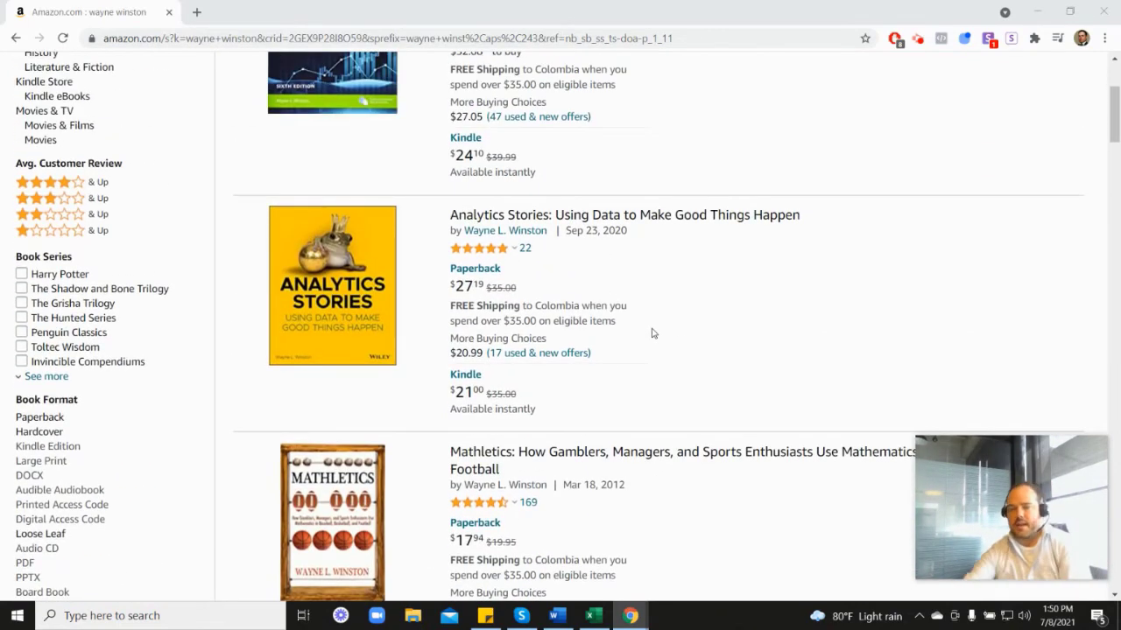